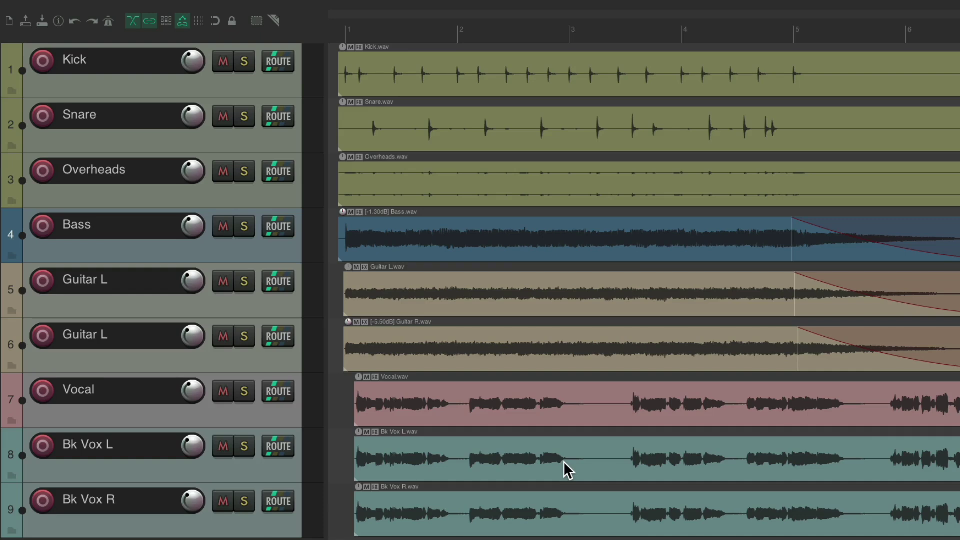
Step: Move the Bass track above Kick in the track list and check its order in the mixer
key(super+m)
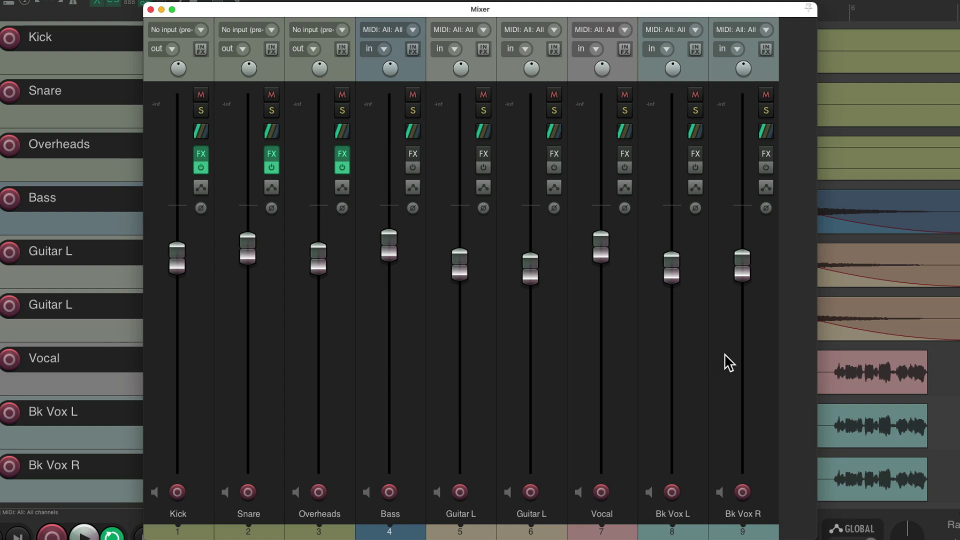
right_click(789, 271)
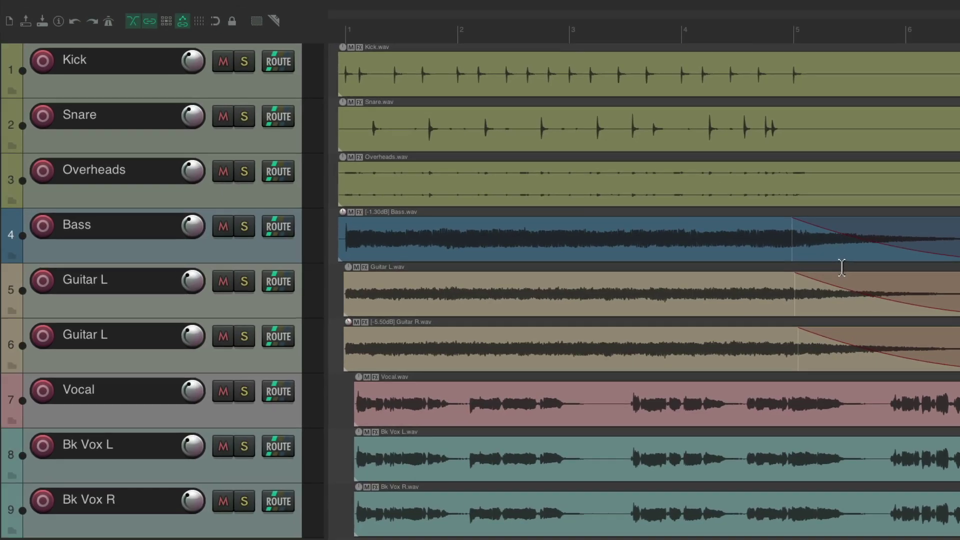
drag(235, 238, 231, 70)
key(super+m)
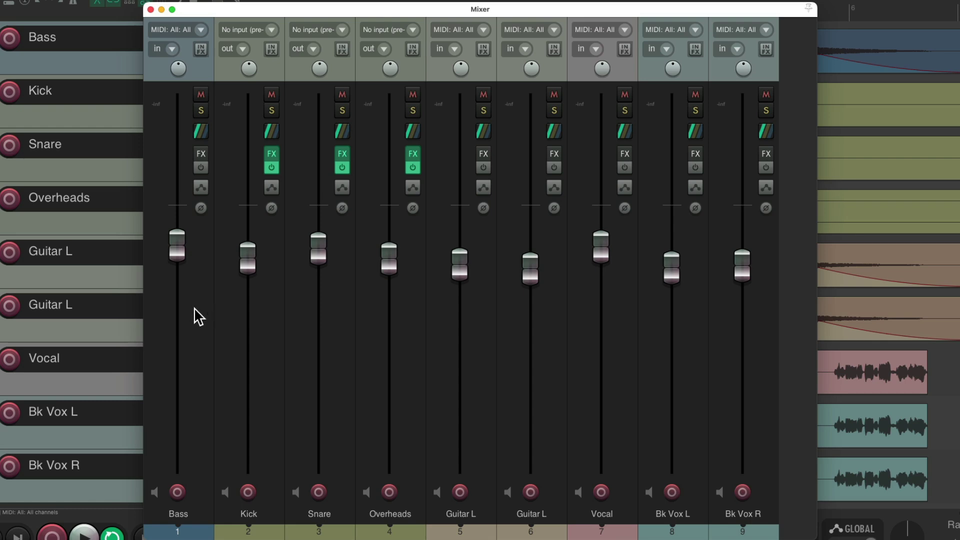
Step: Move the Vocal track above Bass in the track list and check the order and display options in the mixer
key(super+m)
drag(256, 410, 253, 55)
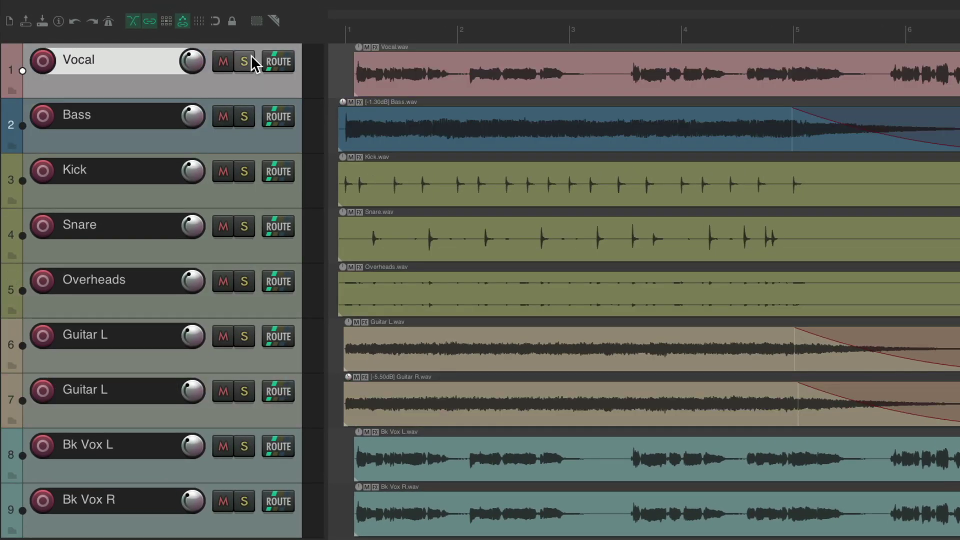
key(super+m)
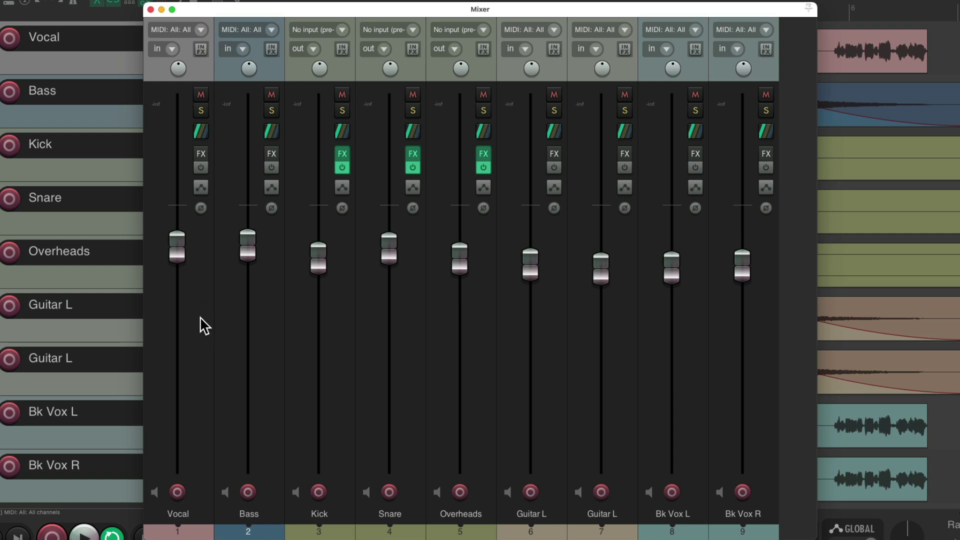
right_click(798, 273)
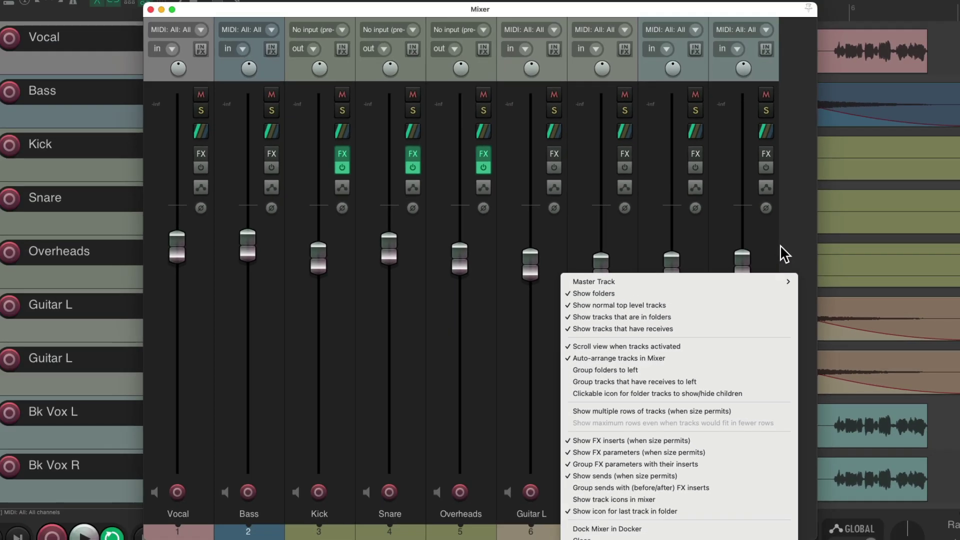
click(861, 217)
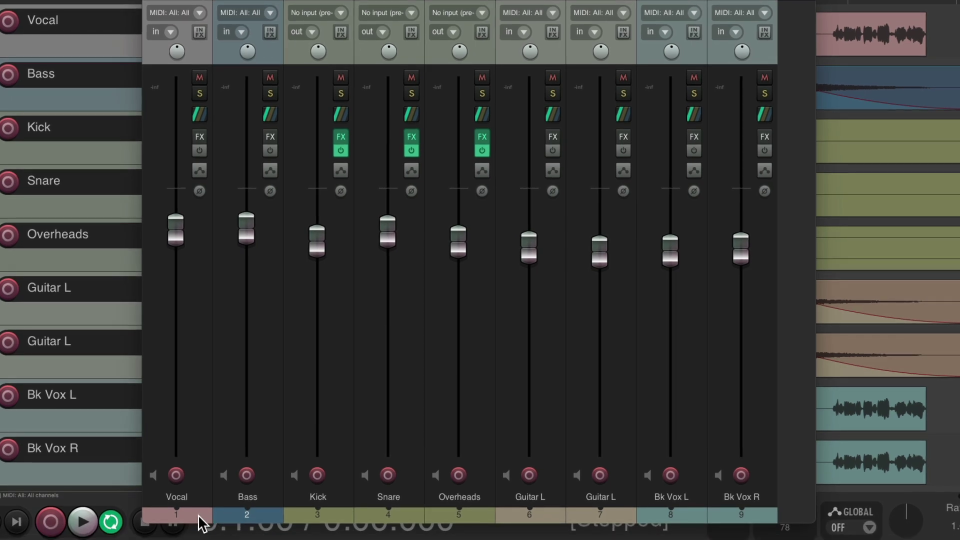
Step: In the mixer, move the Vocal channel back before Bk Vox L and the Bass channel back after Overheads, and close the mixer
click(201, 536)
drag(529, 513, 635, 519)
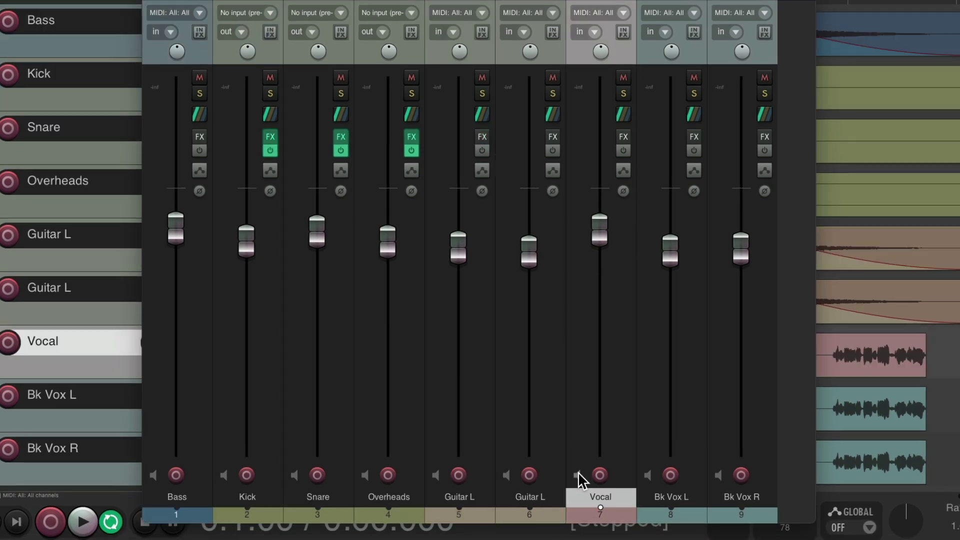
drag(205, 519, 430, 511)
key(ctrl+m)
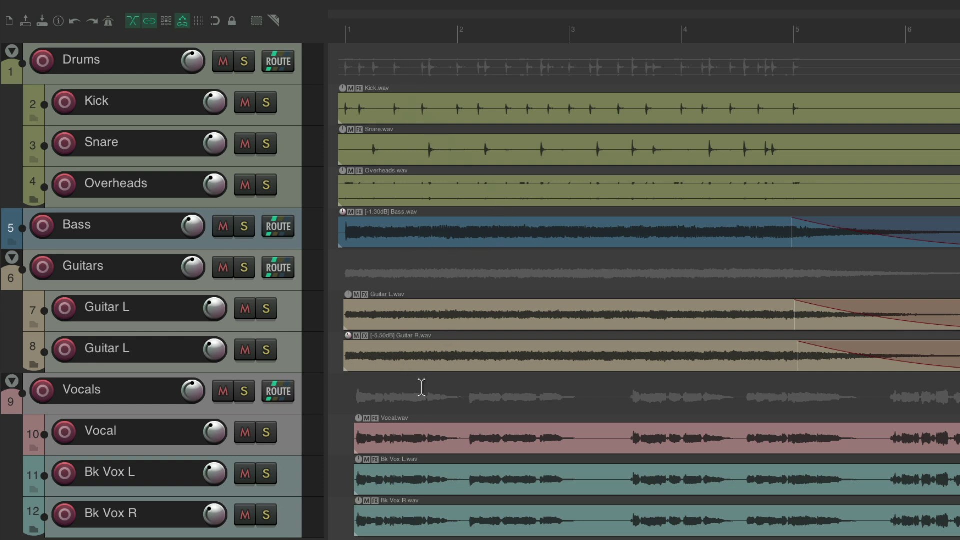
Step: Show the mixer for the project with folder tracks and turn on Group folders to left
key(super+m)
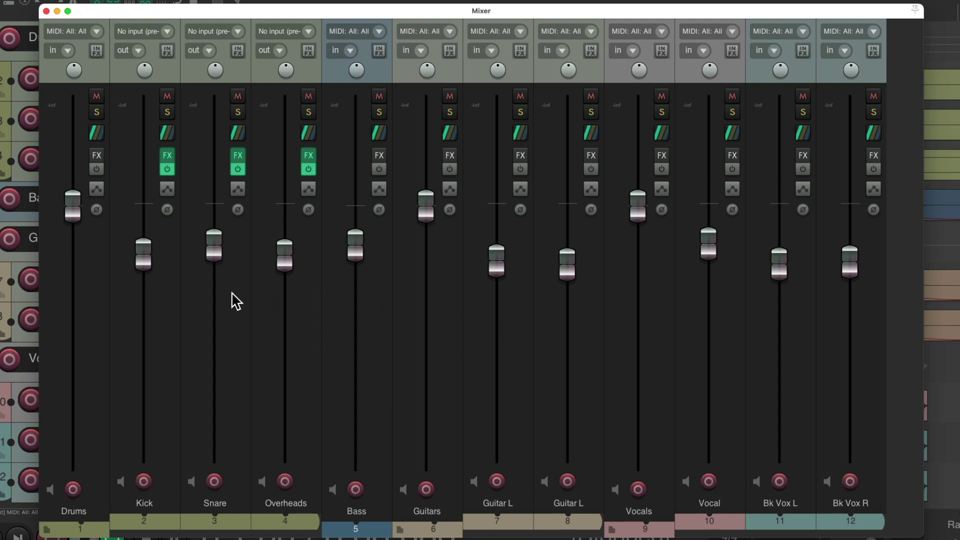
right_click(898, 294)
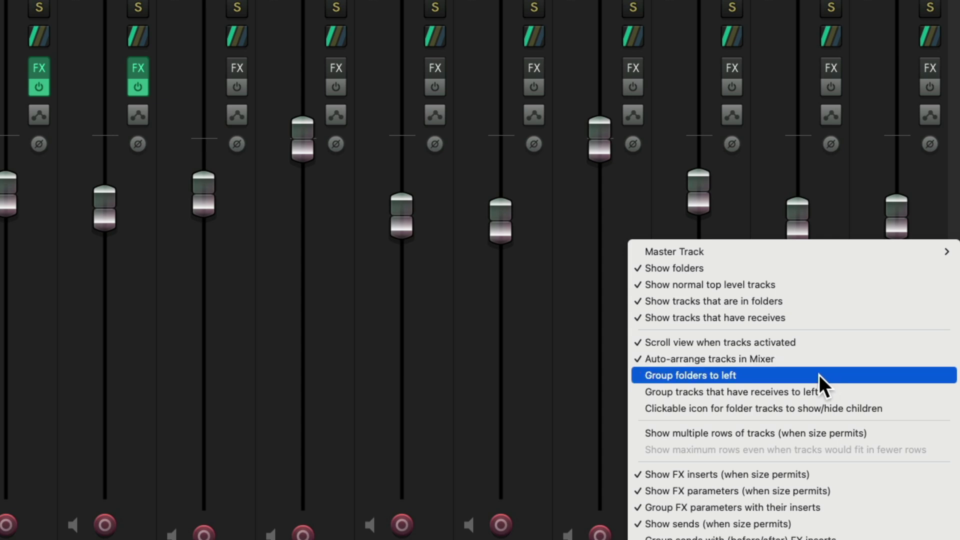
click(776, 374)
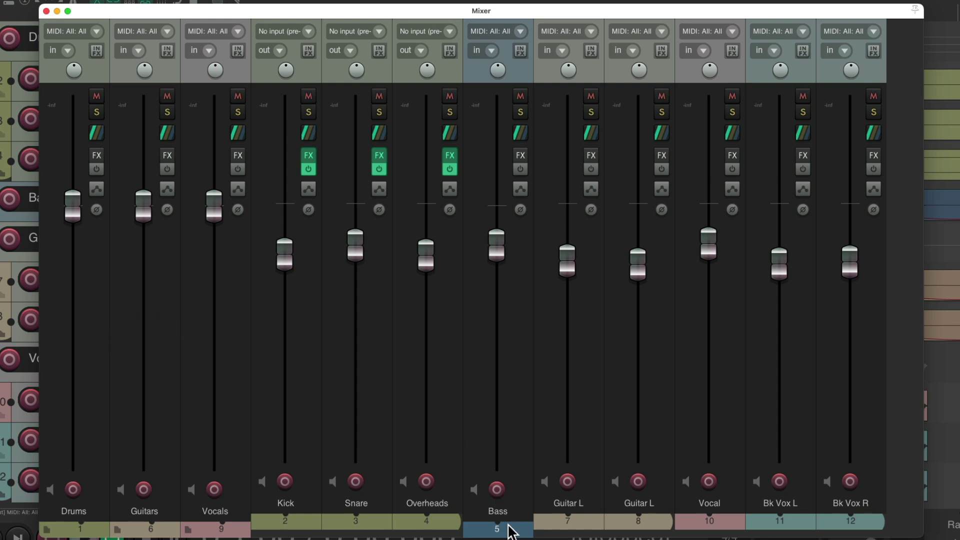
Step: Turn off Auto-arrange tracks in Mixer and move the Bass channel between Drums and Guitars
drag(507, 531, 135, 488)
drag(520, 532, 157, 465)
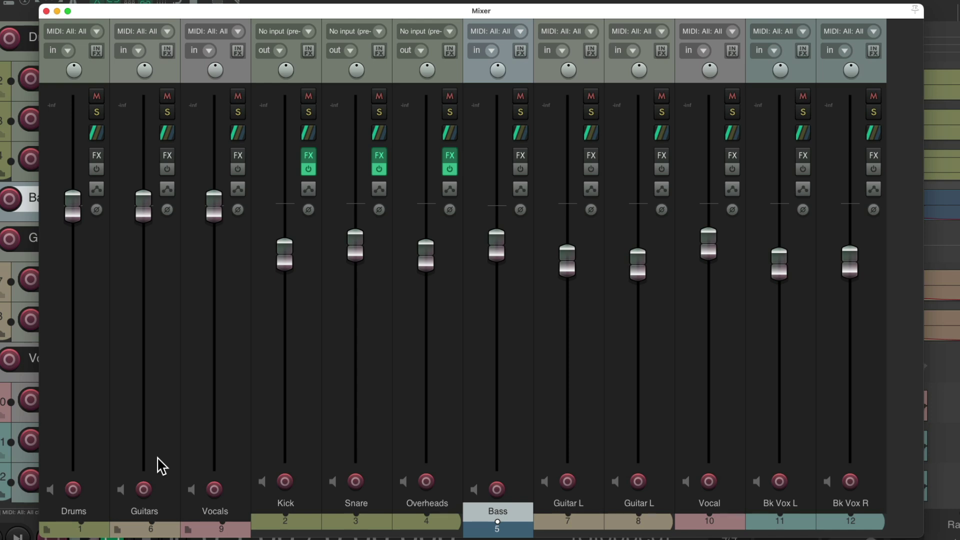
right_click(895, 323)
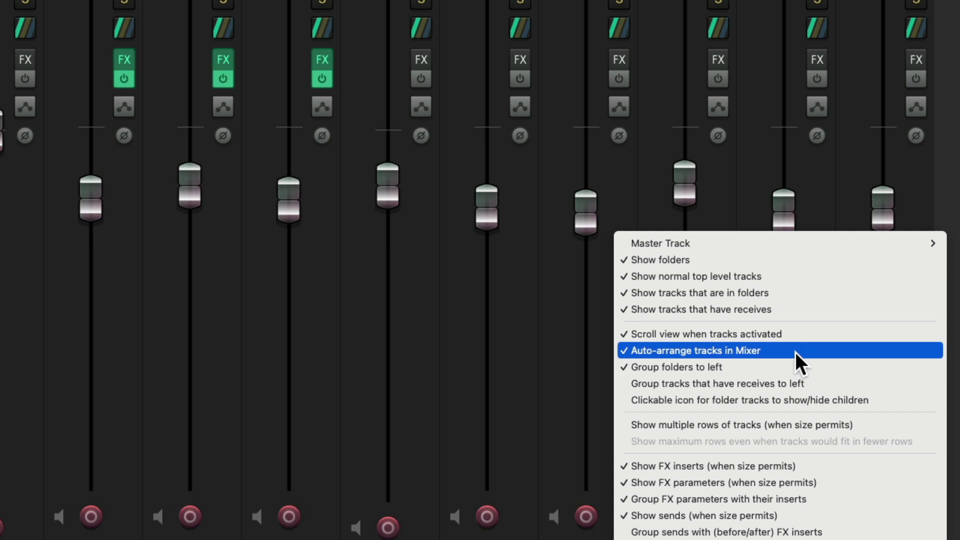
click(796, 352)
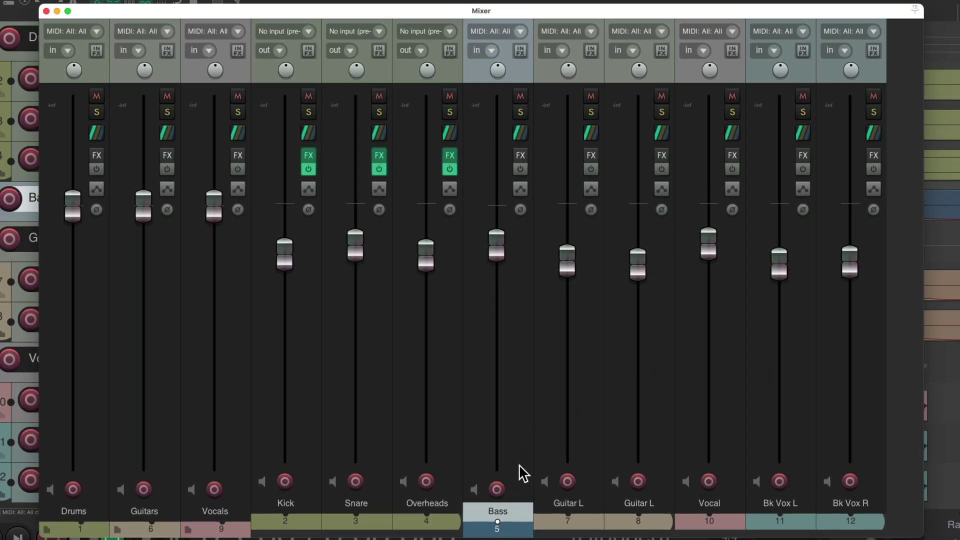
drag(515, 530, 121, 460)
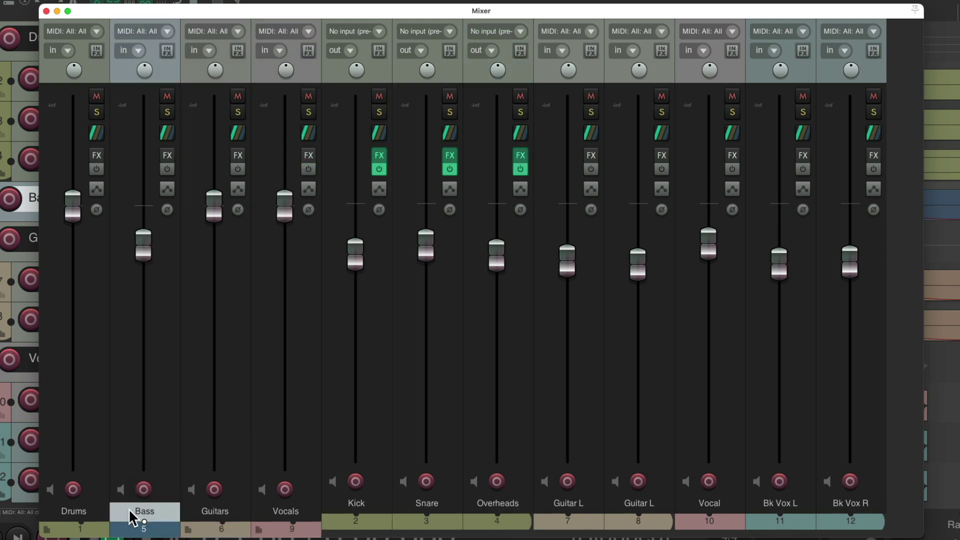
click(197, 510)
click(270, 510)
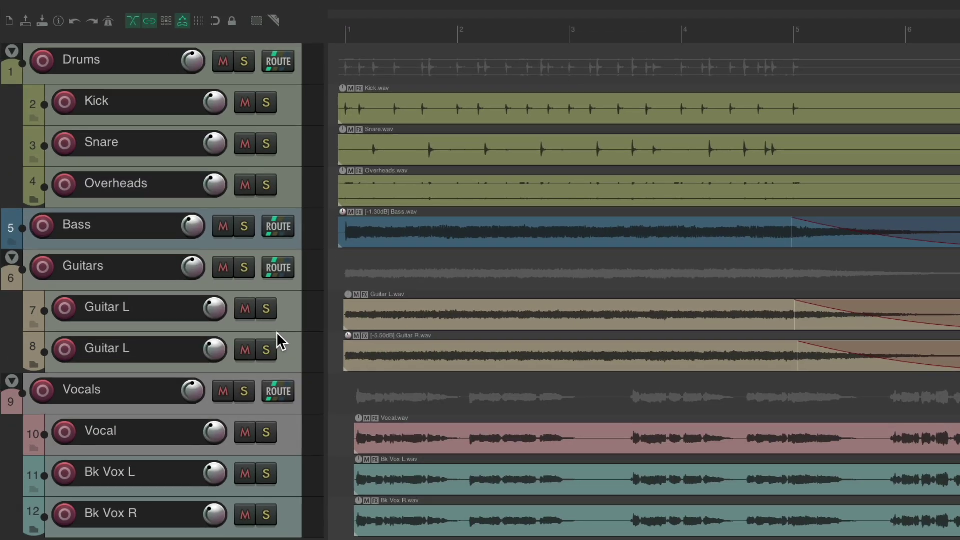
Step: Switch to the project that routes its tracks with sends, show its mixer and turn on Group tracks that have receives to left
key(ctrl+z)
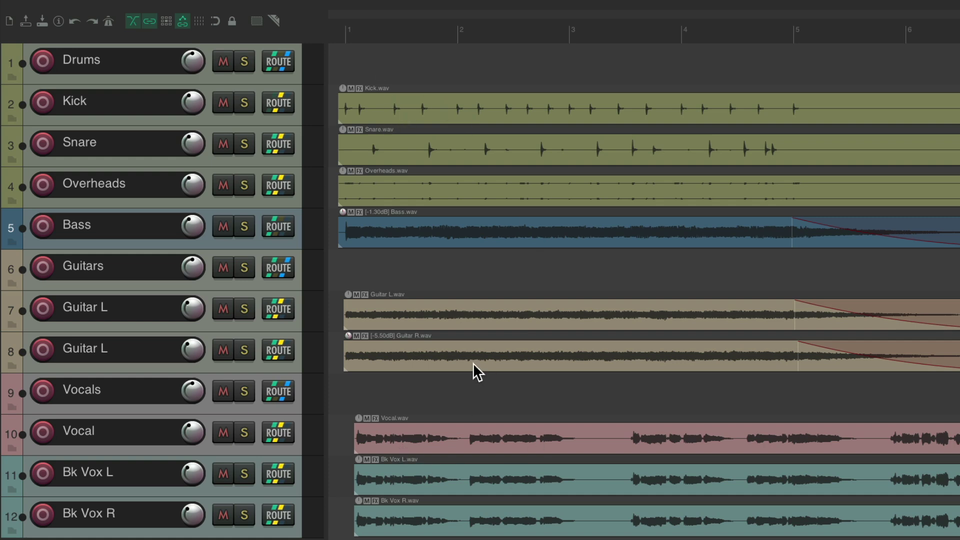
key(ctrl+m)
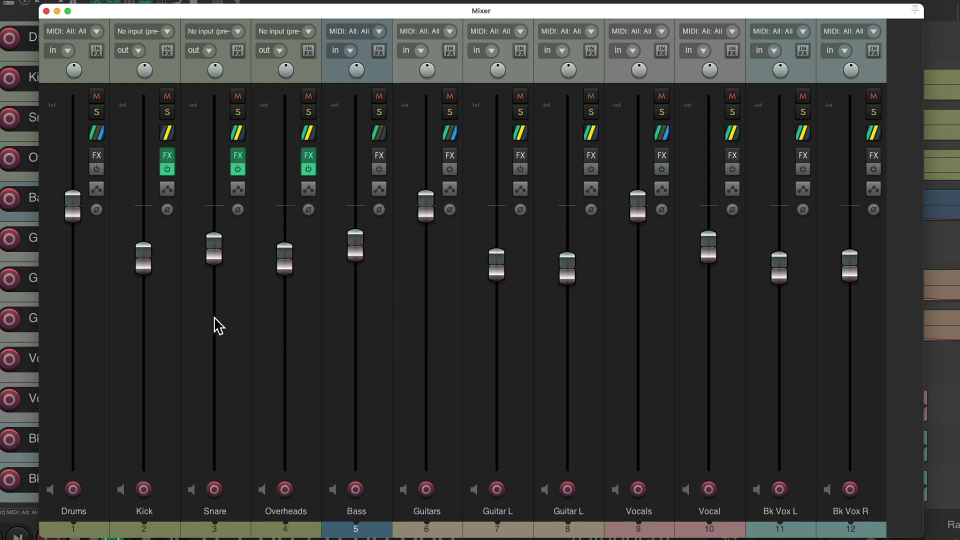
right_click(911, 297)
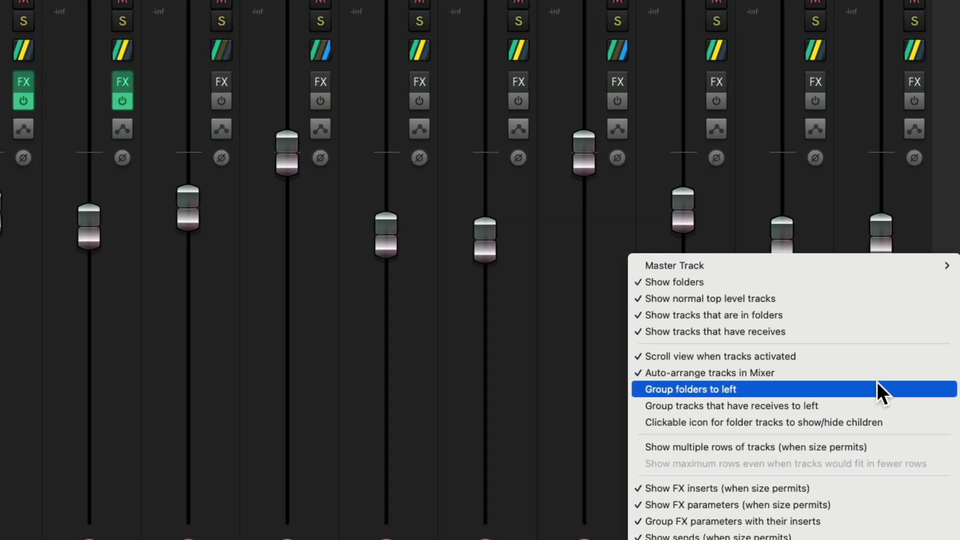
click(877, 389)
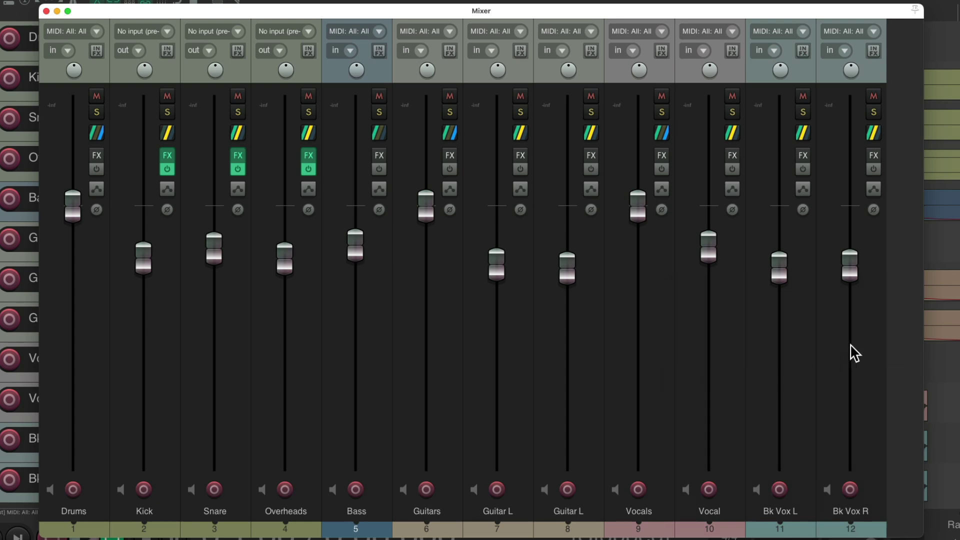
right_click(896, 332)
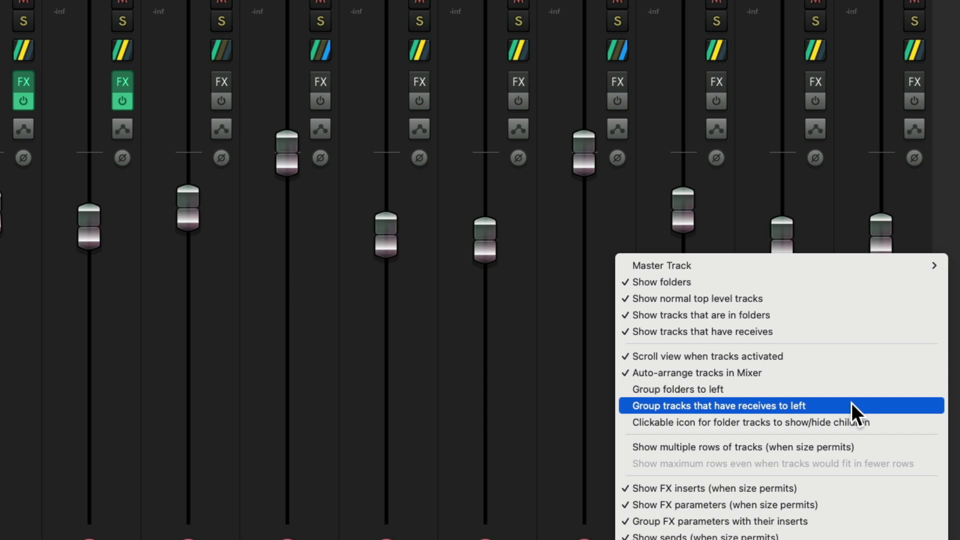
click(851, 403)
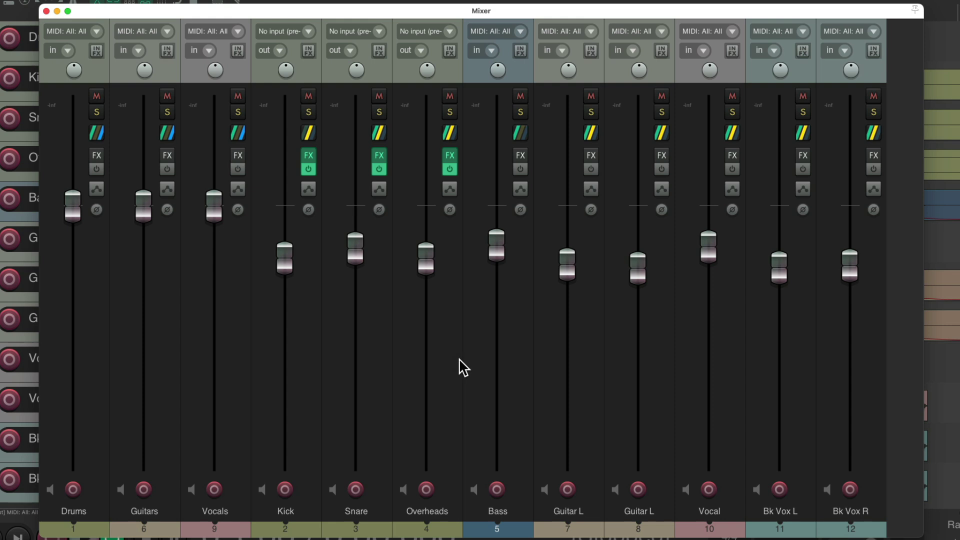
Step: Disable automatic track arranging in this project's mixer and place the Bass channel between the Drums and Guitars channels
drag(517, 526, 249, 464)
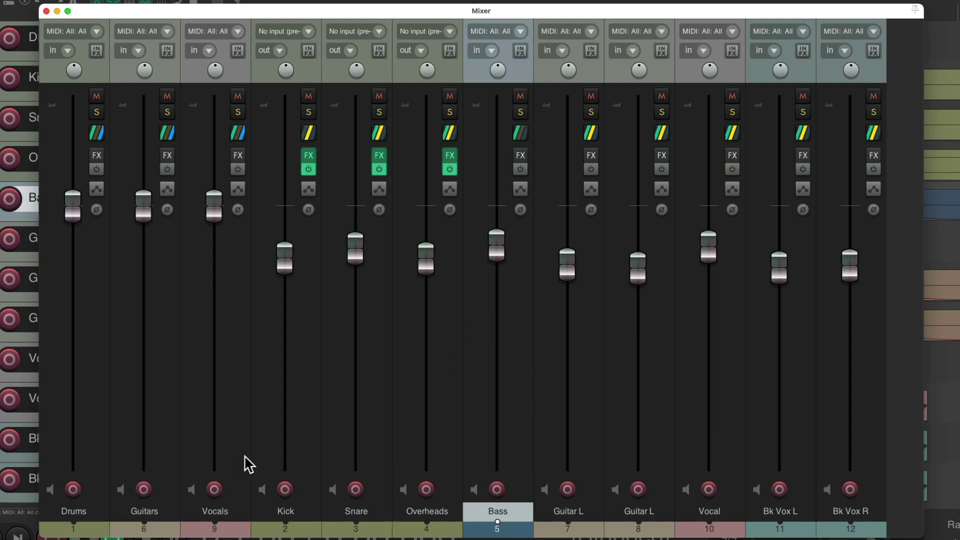
right_click(906, 315)
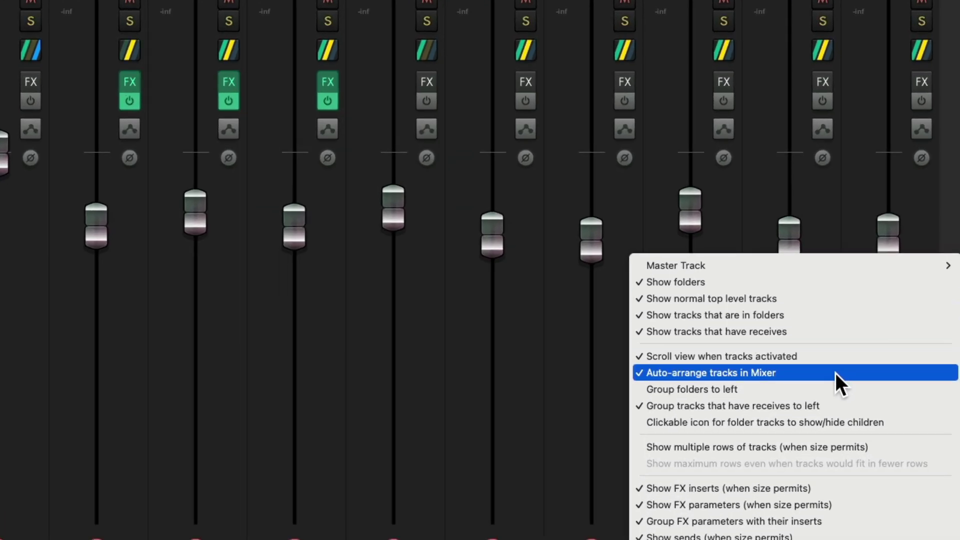
click(835, 373)
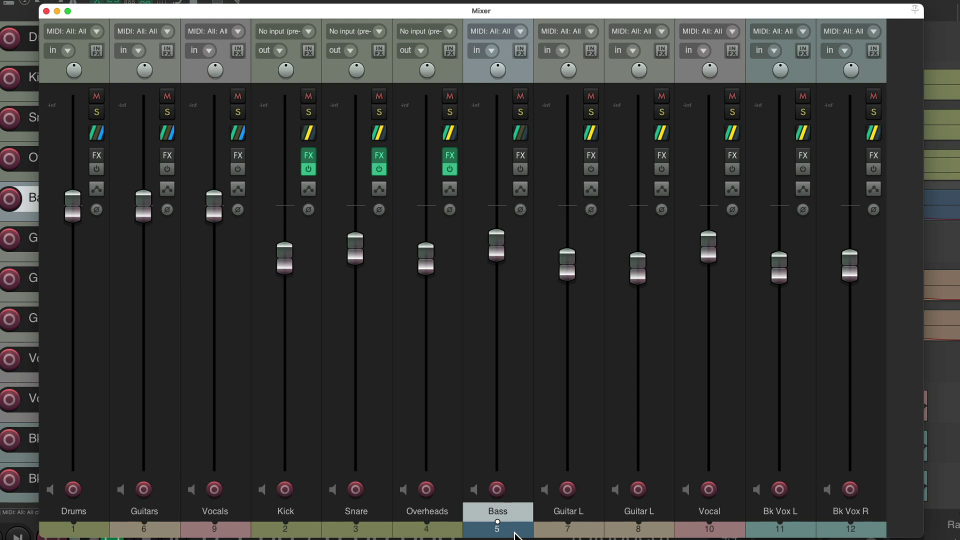
drag(516, 508, 141, 510)
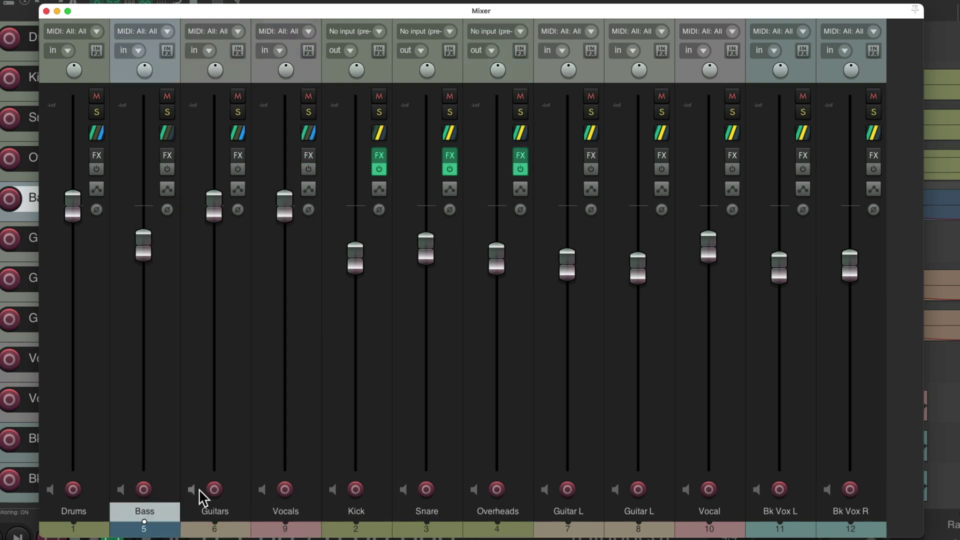
click(200, 498)
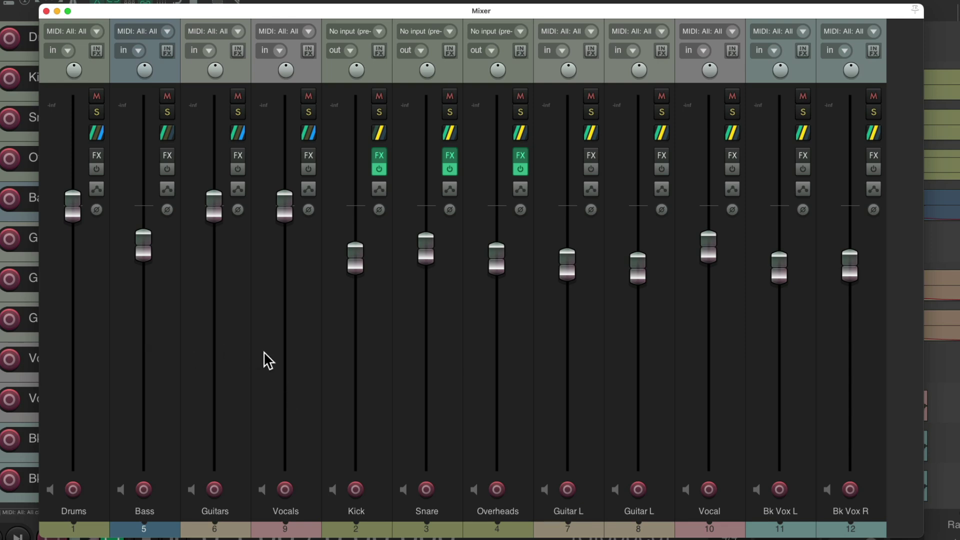
Step: Use the Track Manager to hide the Drums, Guitars and Vocals tracks from the TCP only, and show the mixer
key(ctrl+m)
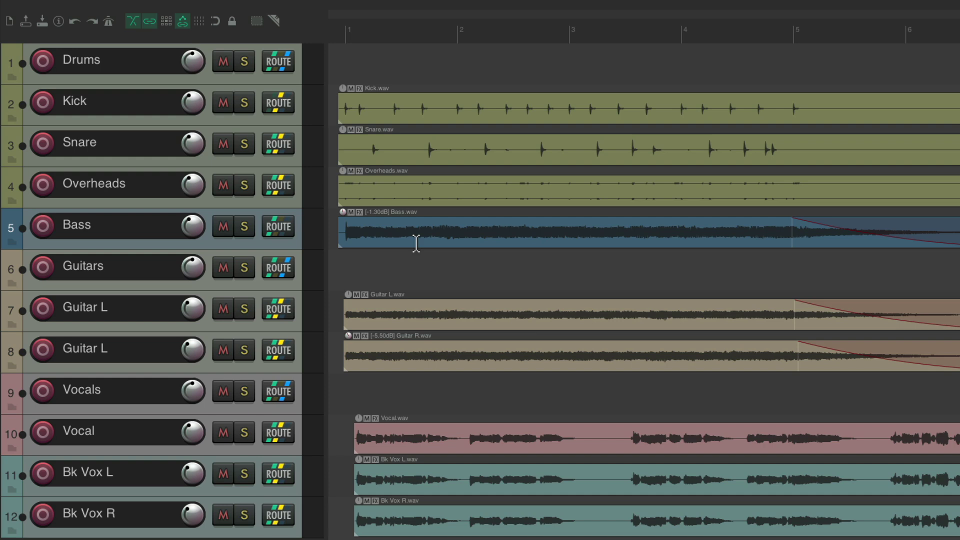
key(super+alt+m)
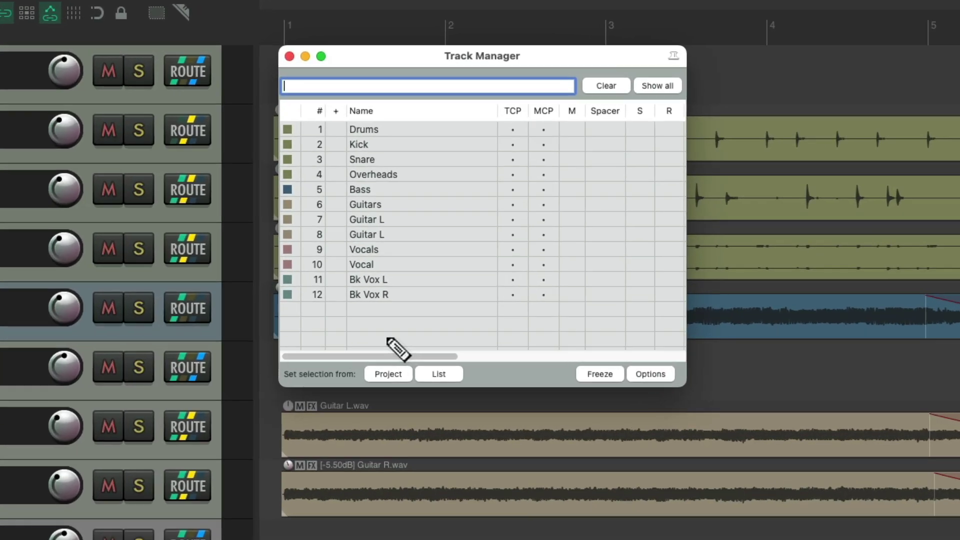
click(507, 102)
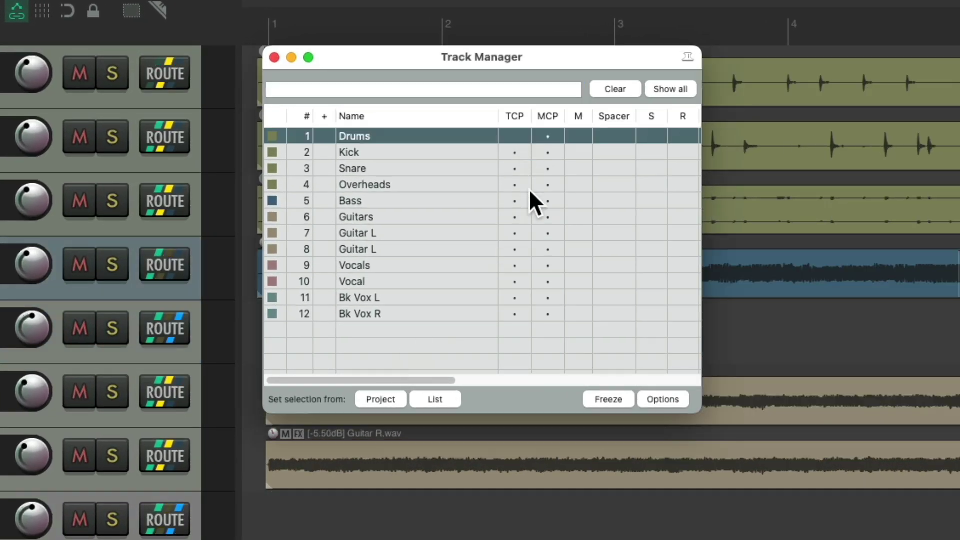
click(525, 216)
click(515, 265)
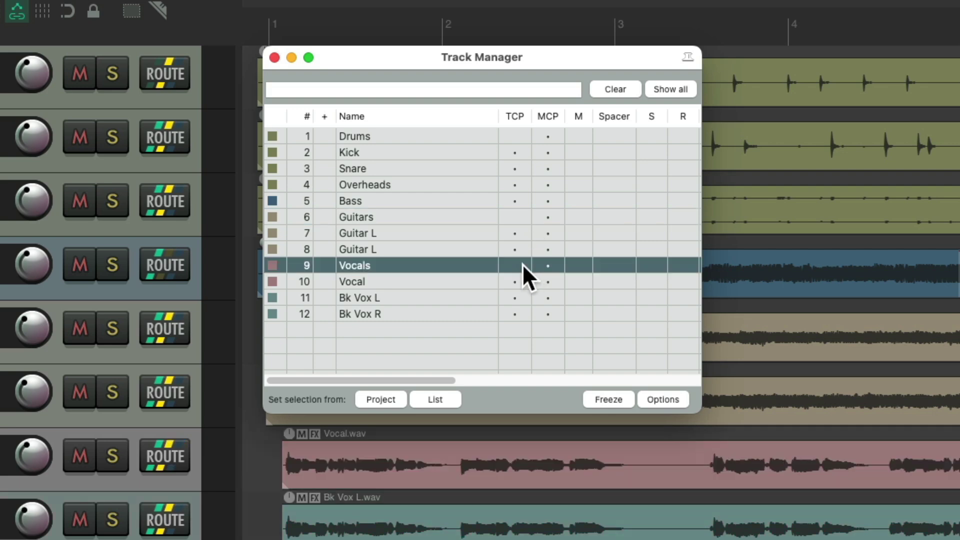
key(super+alt+m)
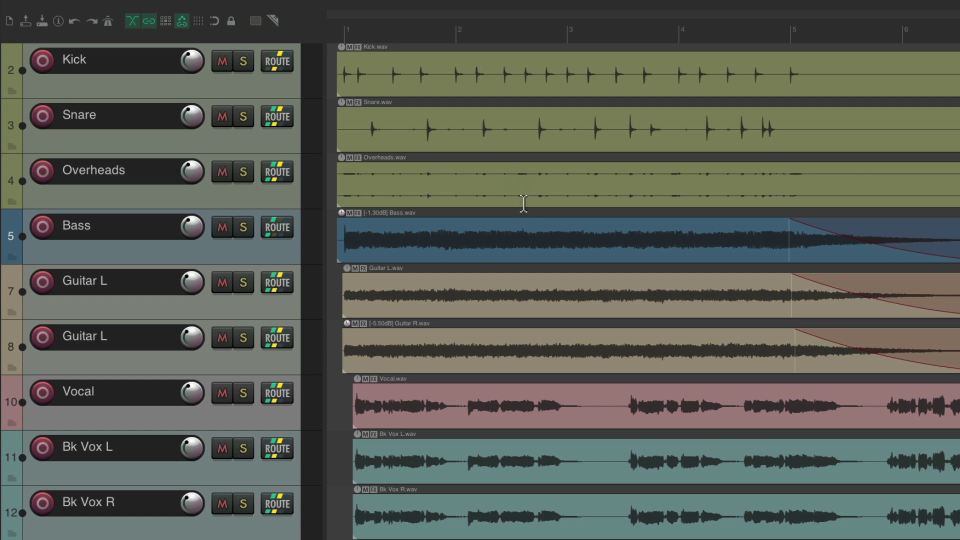
key(super+m)
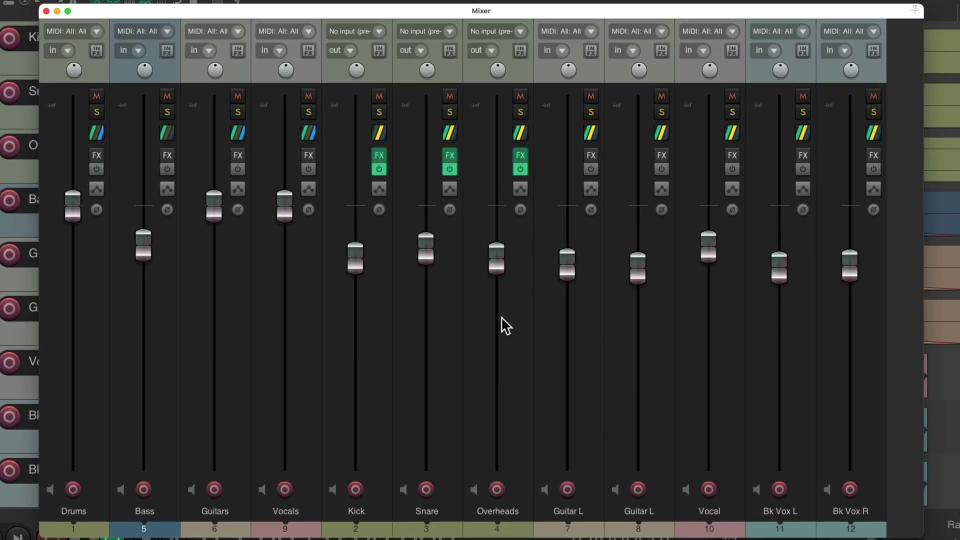
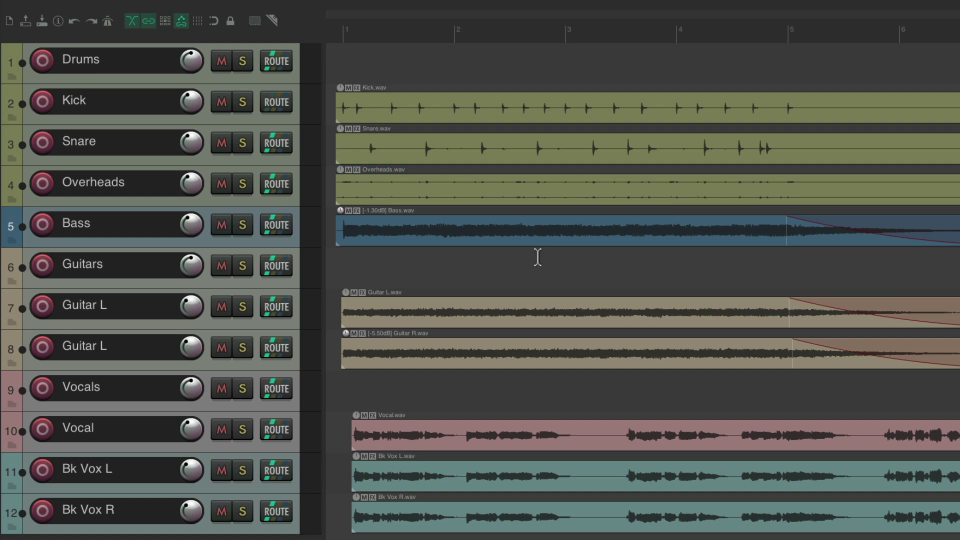
Step: Show the mixer of the current project, try the Group folders to left option and switch it back off
key(super+m)
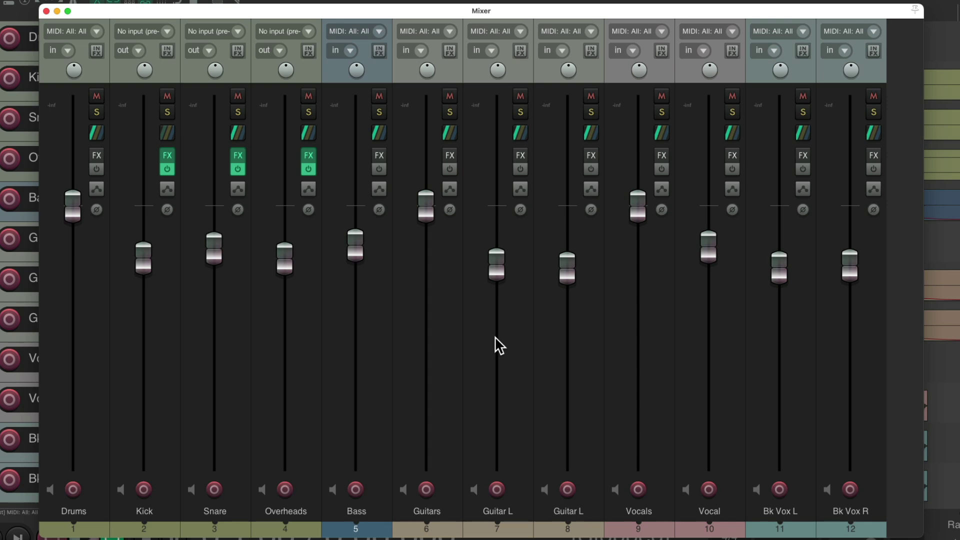
right_click(905, 303)
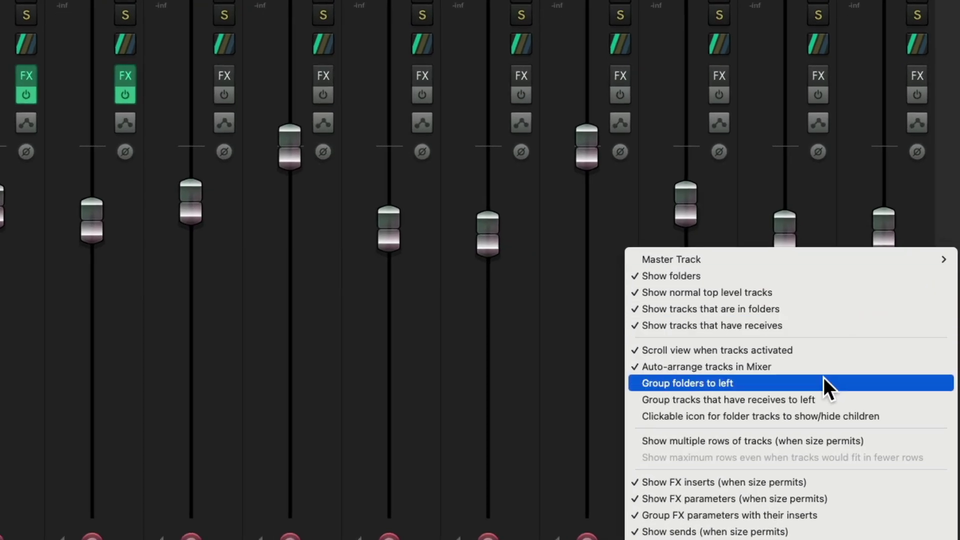
click(823, 383)
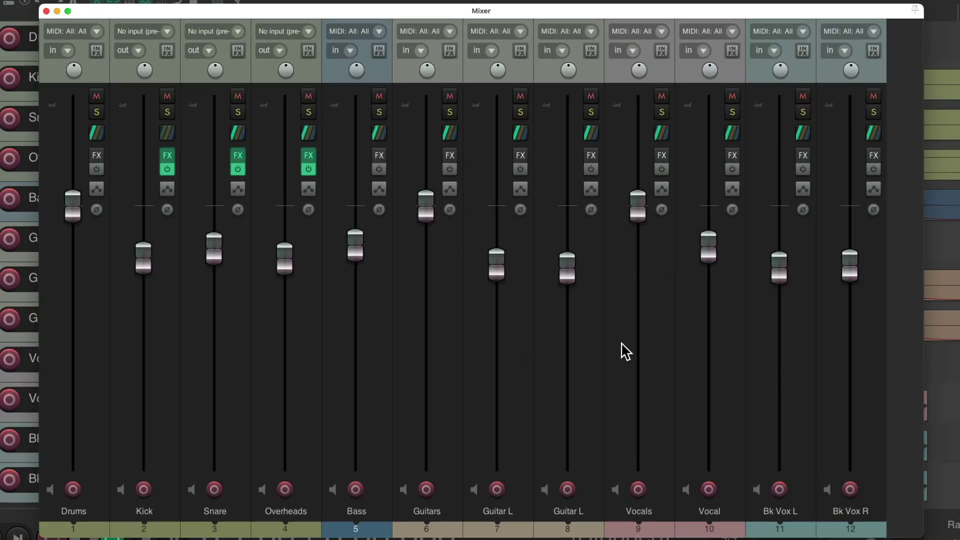
right_click(884, 326)
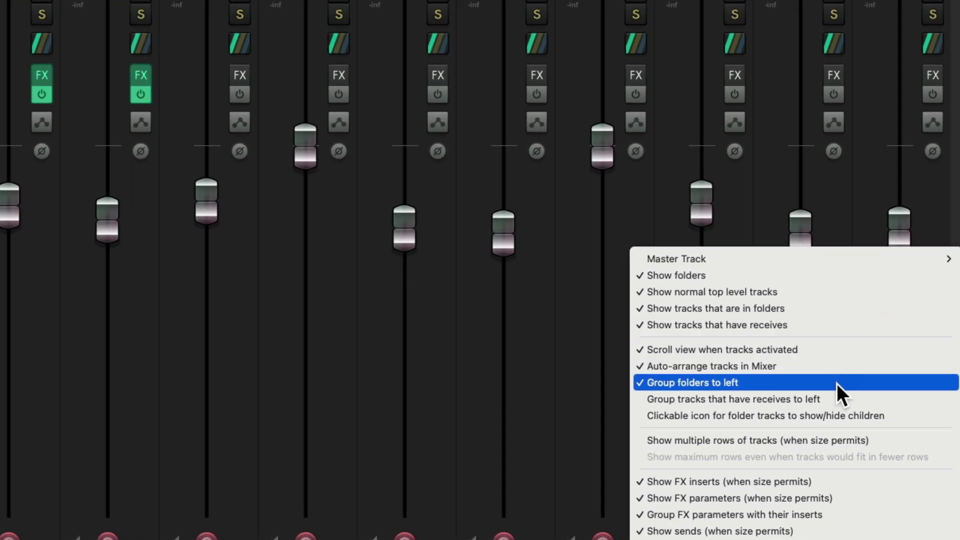
click(835, 395)
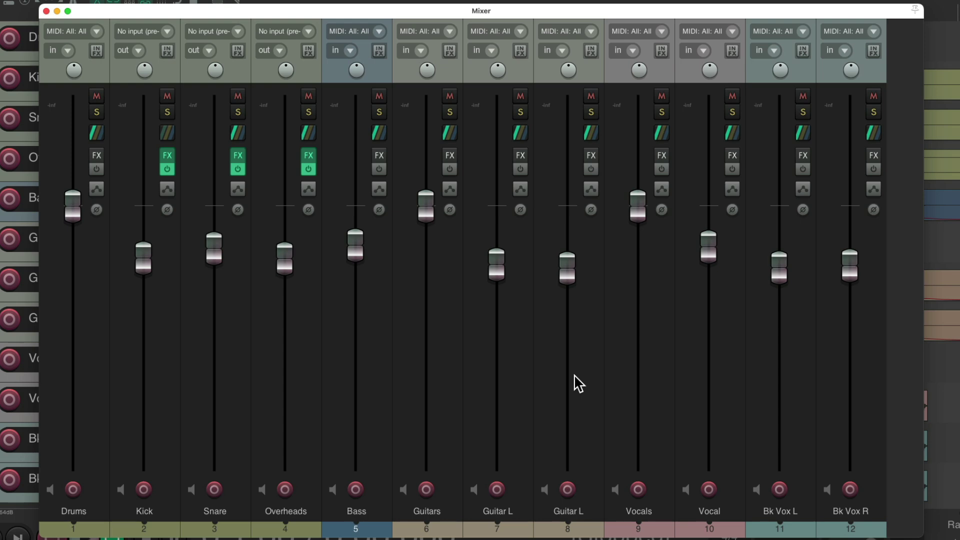
Step: Turn off Auto-arrange tracks in Mixer and place the Bass, Guitars and Vocals channels, in that order, directly after Drums
right_click(893, 337)
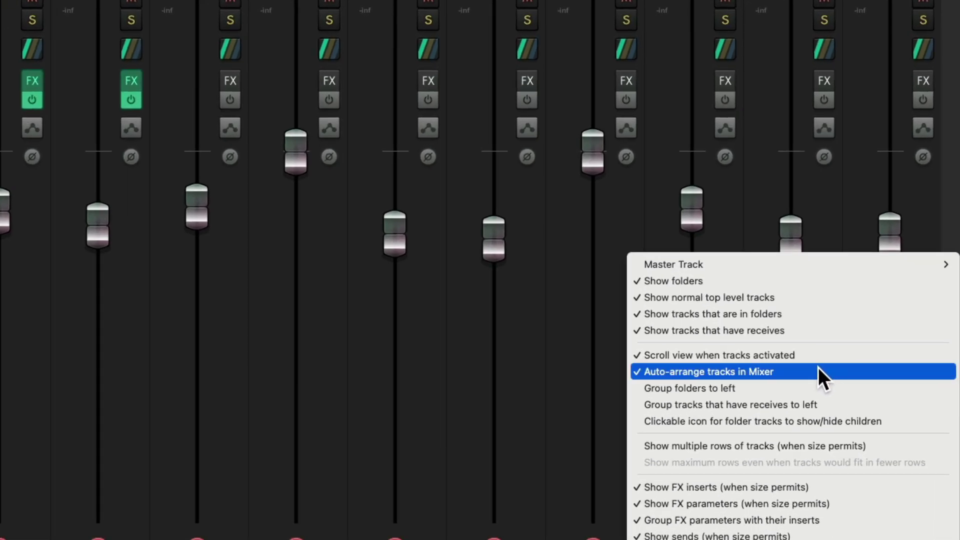
click(817, 371)
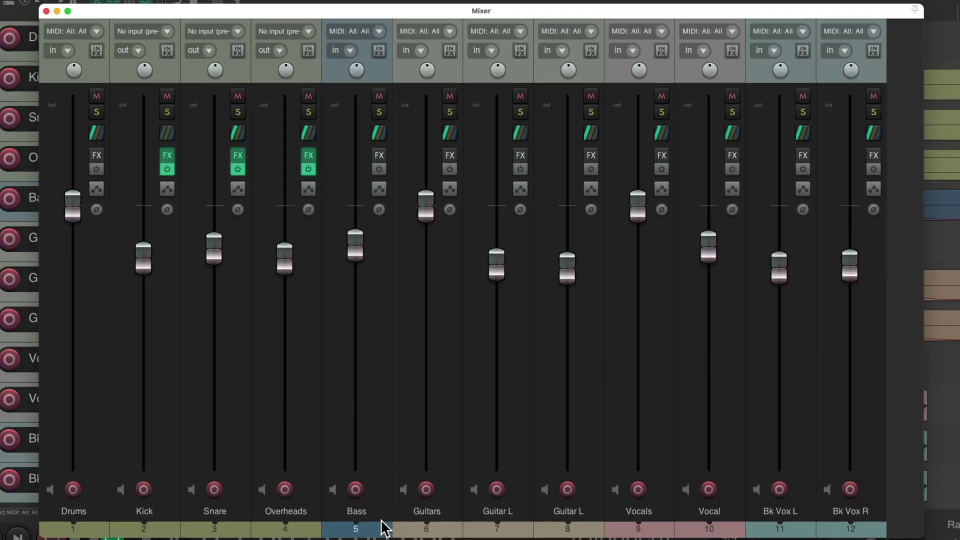
drag(355, 515, 138, 507)
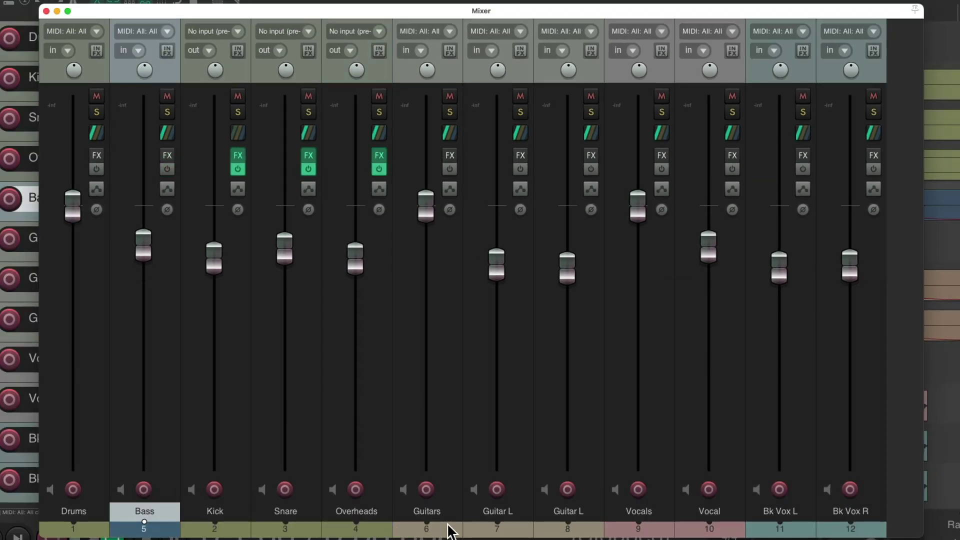
drag(450, 527, 203, 512)
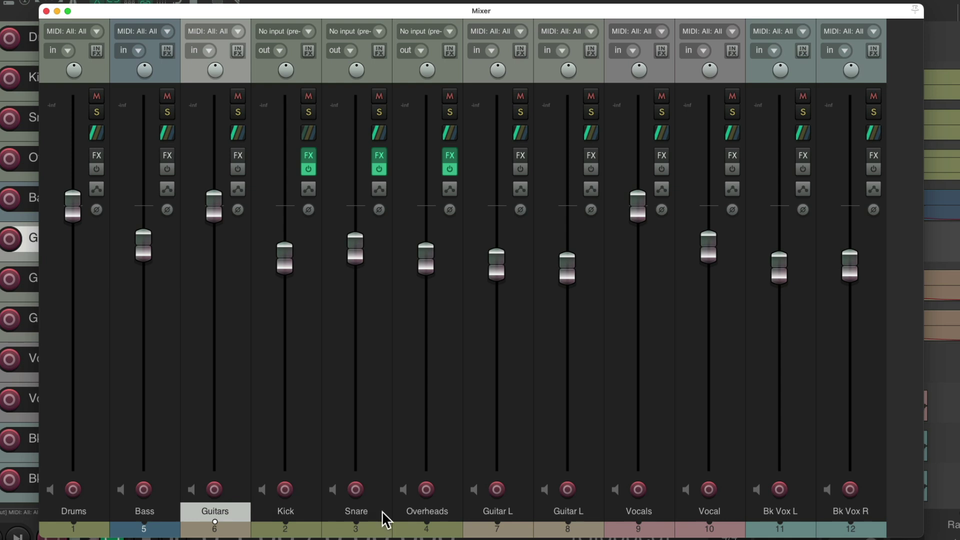
click(625, 526)
drag(625, 528, 276, 500)
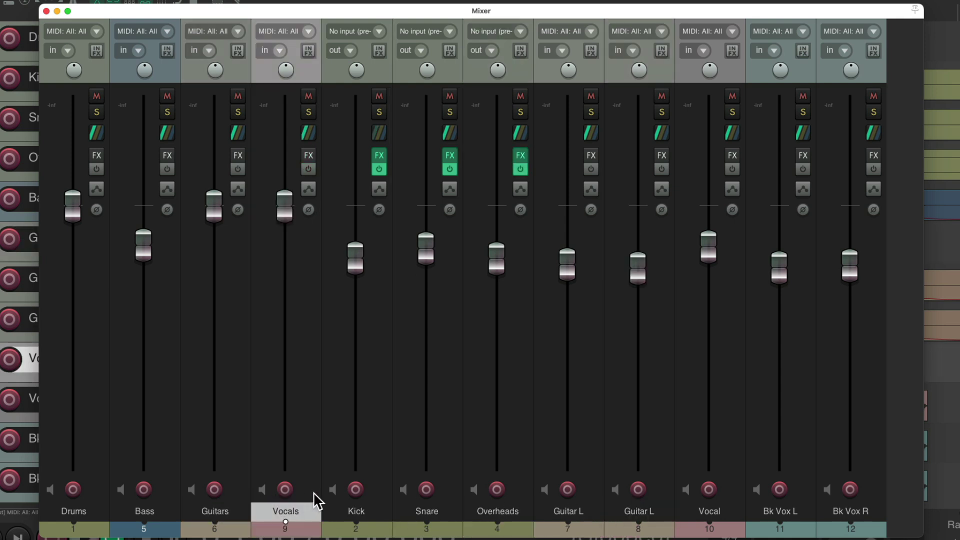
click(788, 449)
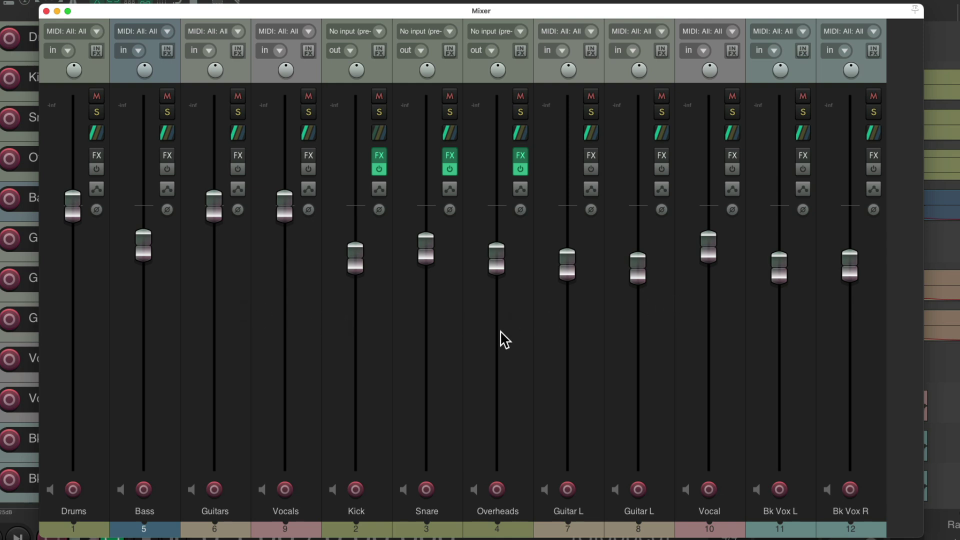
Step: Close the mixer and hide the Drums, Guitars and Vocals tracks from the TCP while keeping them in the MCP, using the Track Manager
key(super+m)
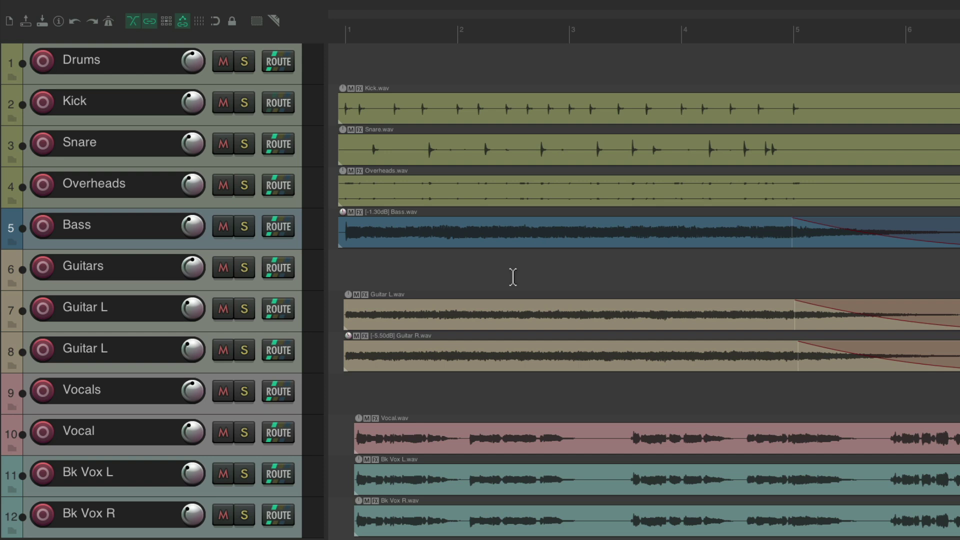
key(super+alt+m)
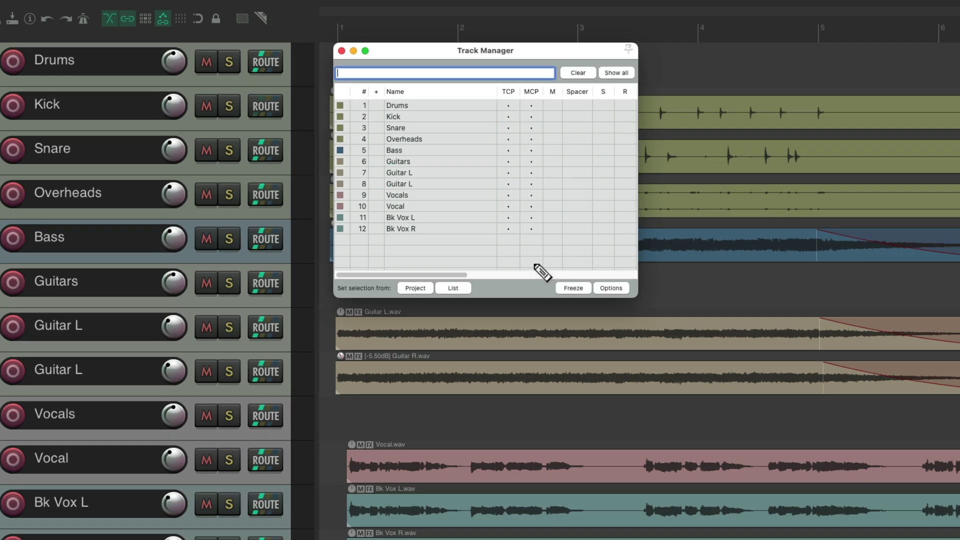
click(539, 128)
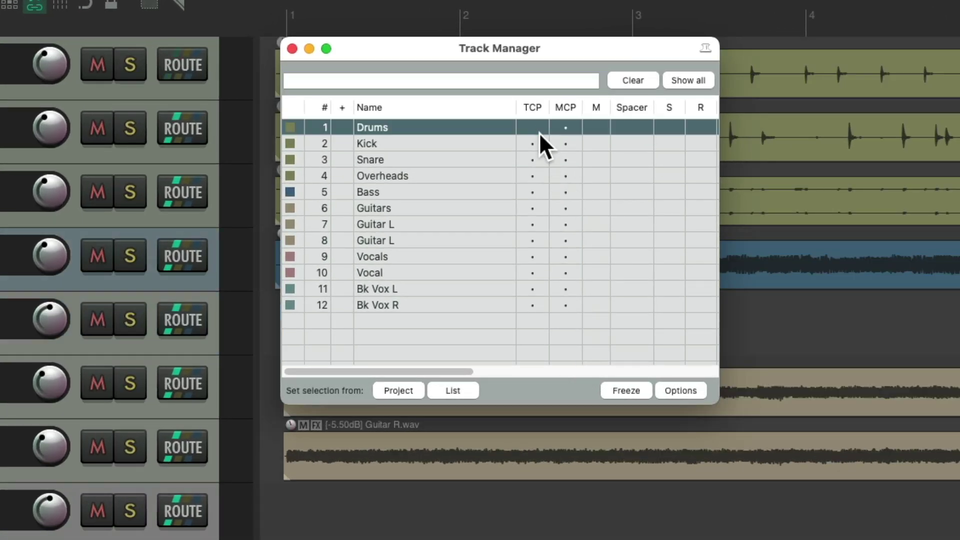
click(538, 204)
click(543, 253)
key(super+alt+m)
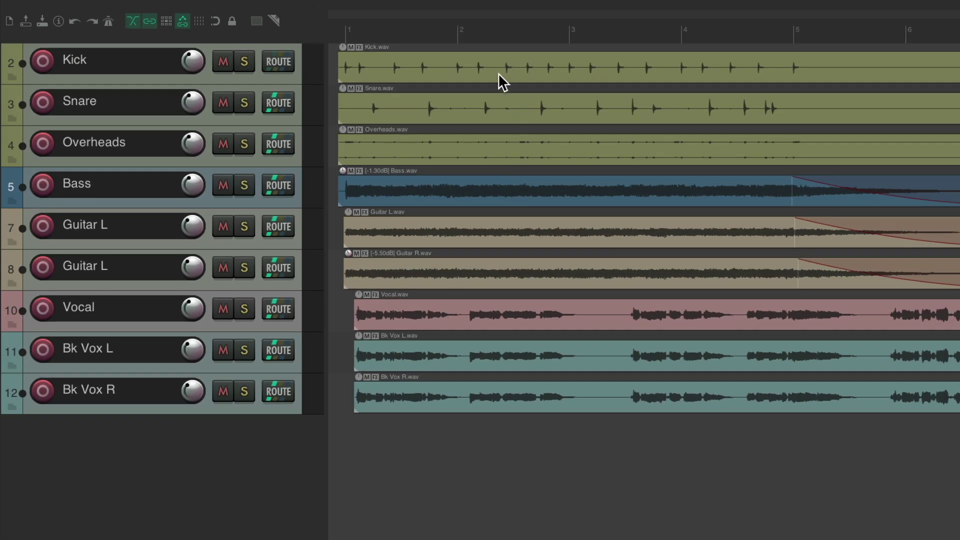
scroll(498, 73, up, 3)
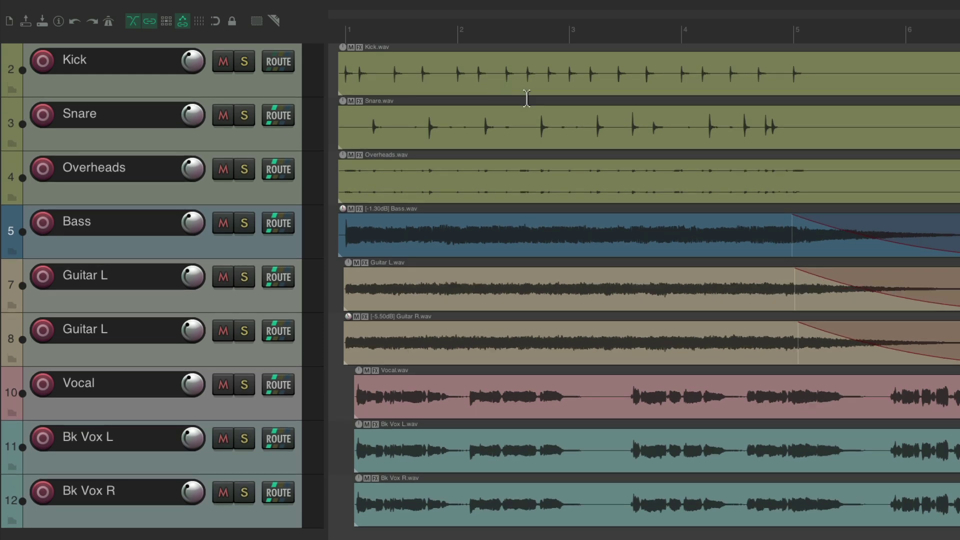
Step: Reopen the mixer, turn Auto-arrange tracks in Mixer back on to restore the track-list order, and close the mixer
key(super+m)
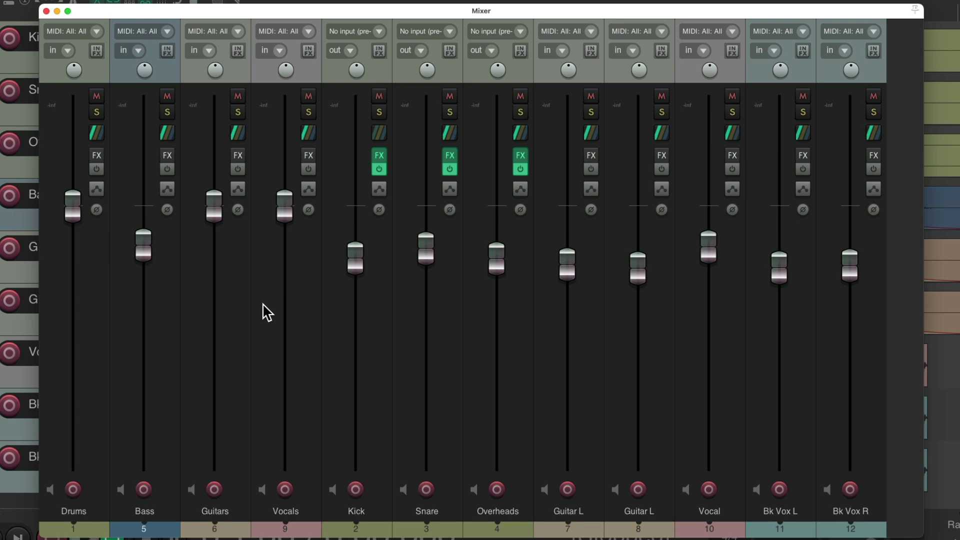
right_click(898, 280)
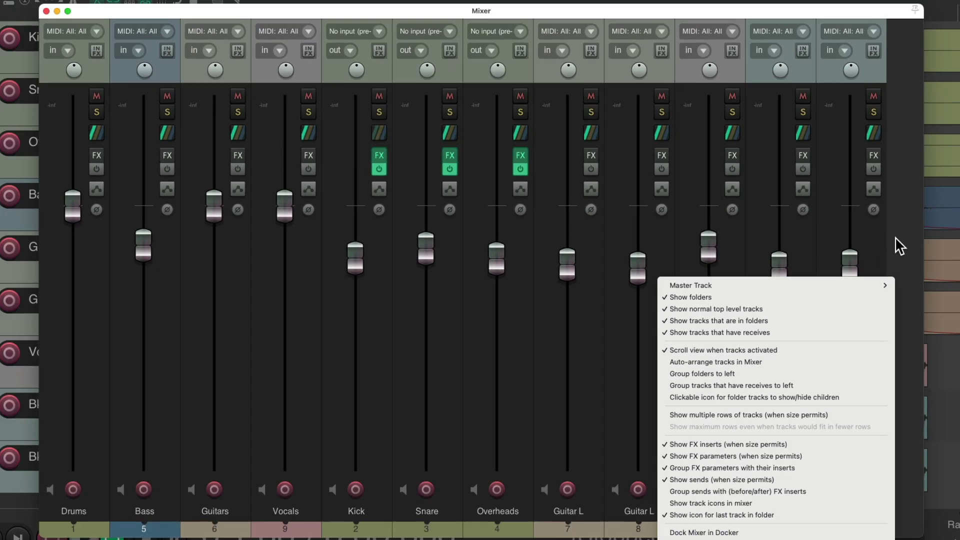
click(883, 207)
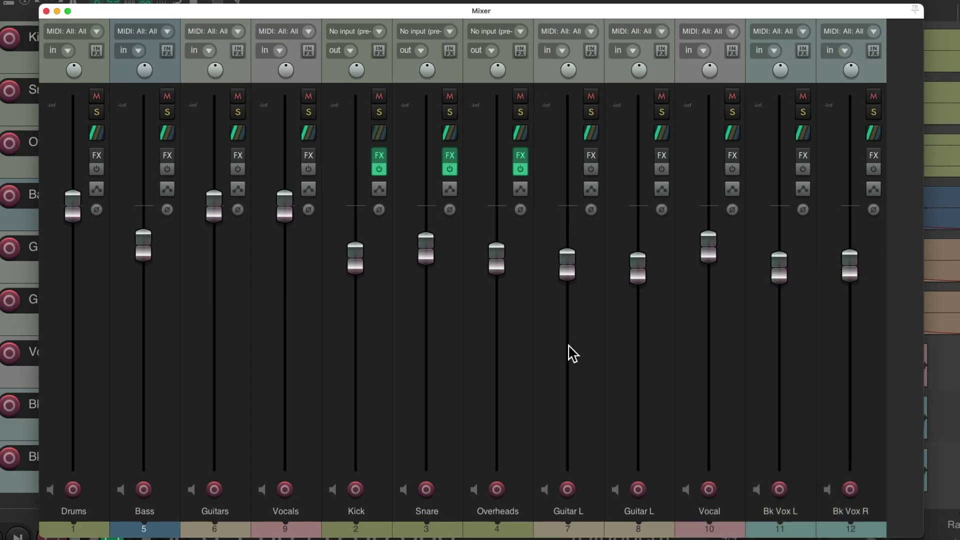
right_click(909, 303)
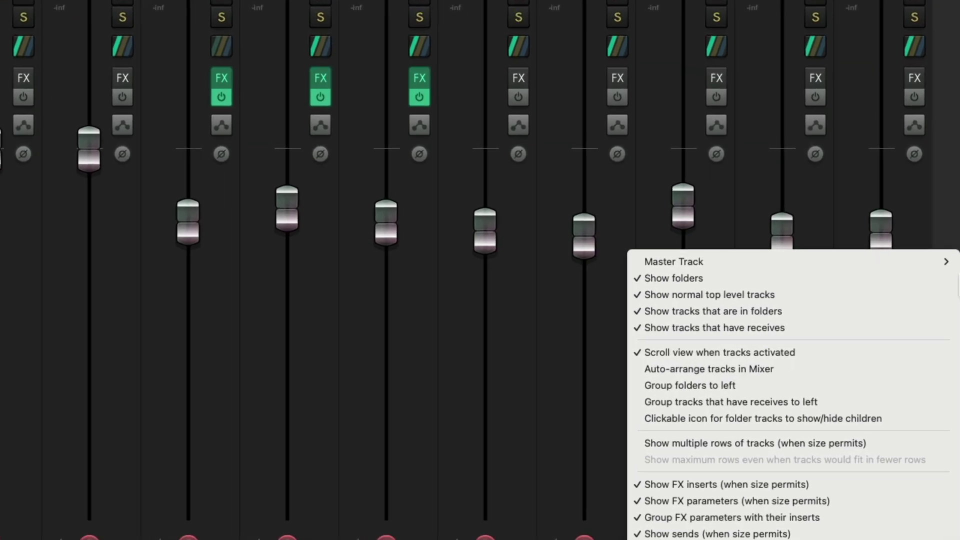
click(807, 371)
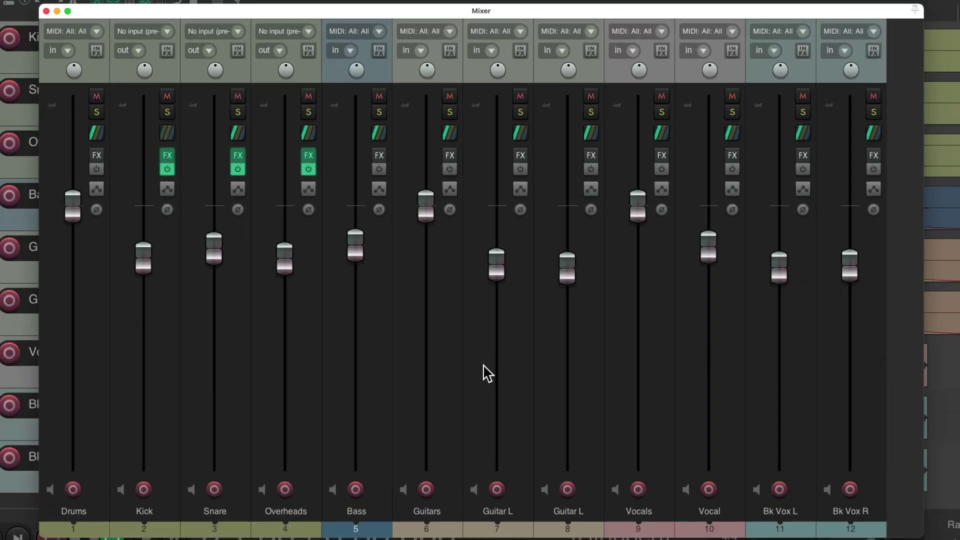
key(ctrl+m)
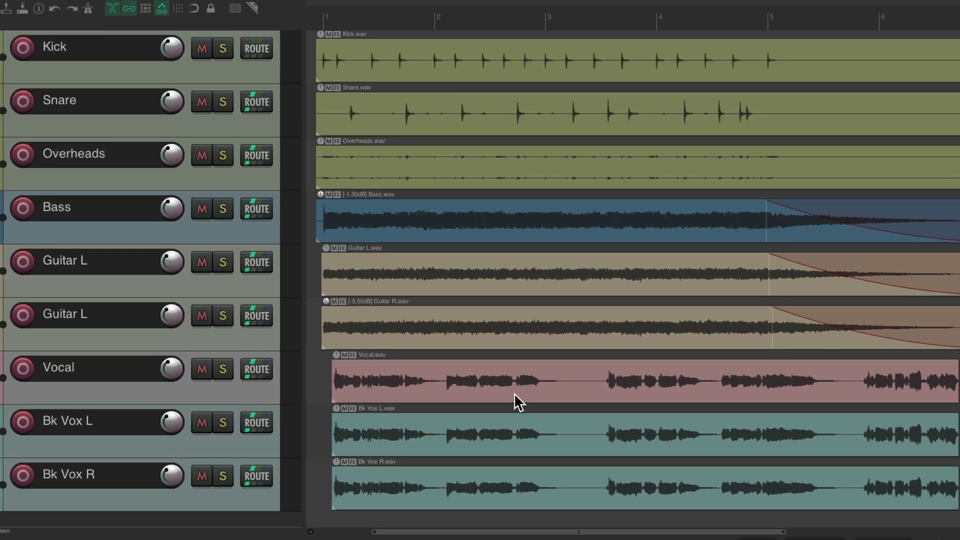